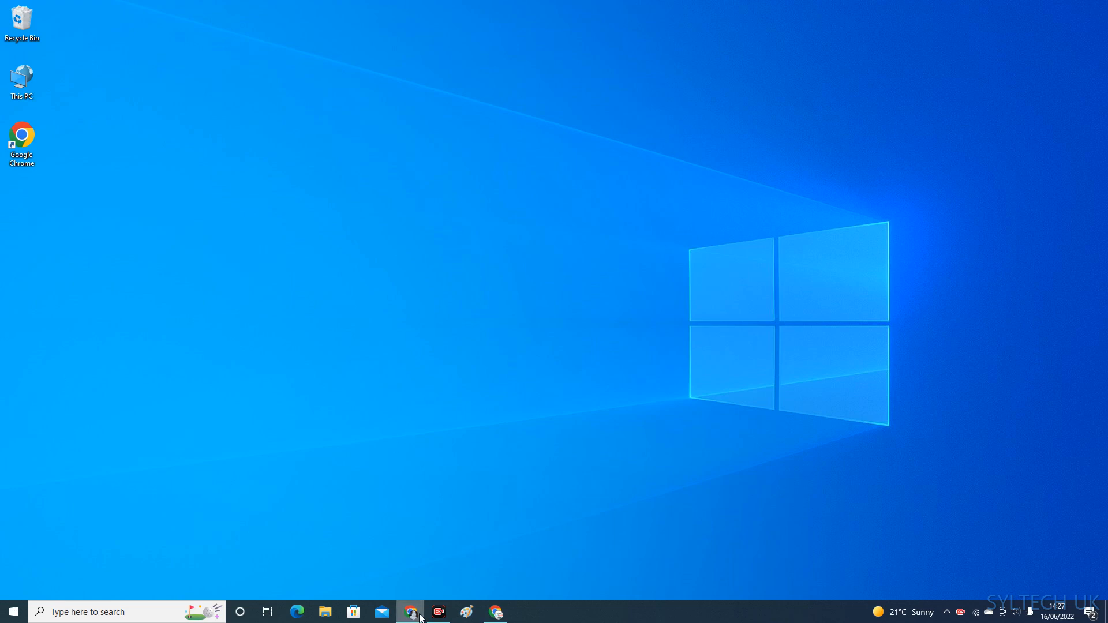
Step: Switch to Chrome and open the website thepcrepairworld.co.uk
{"action": "left_click", "coordinate": [507, 616]}
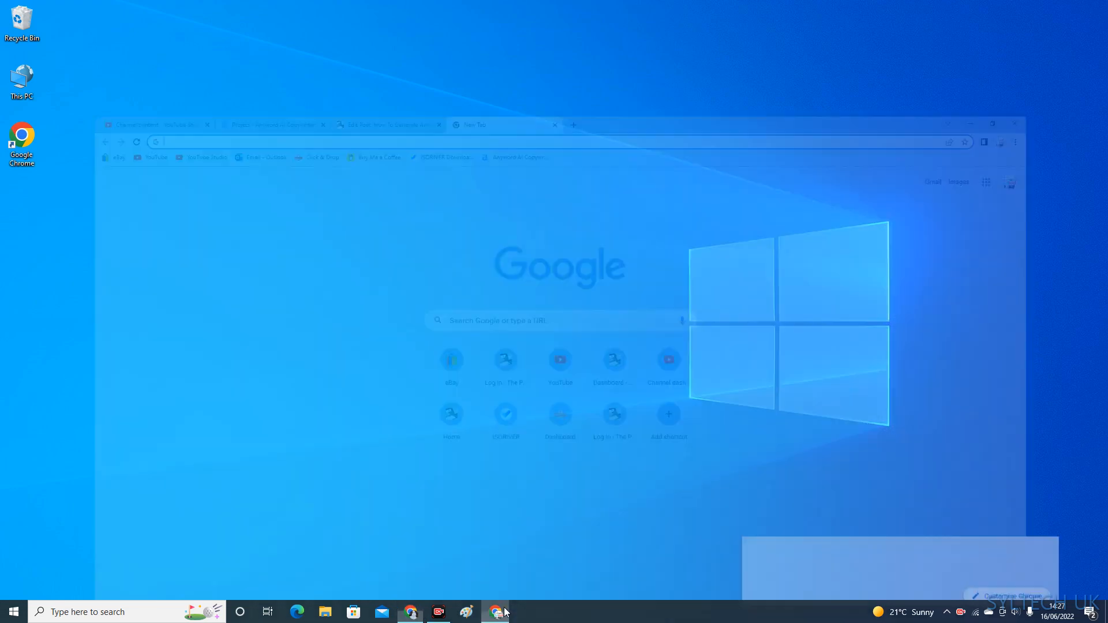
{"action": "left_click", "coordinate": [197, 26]}
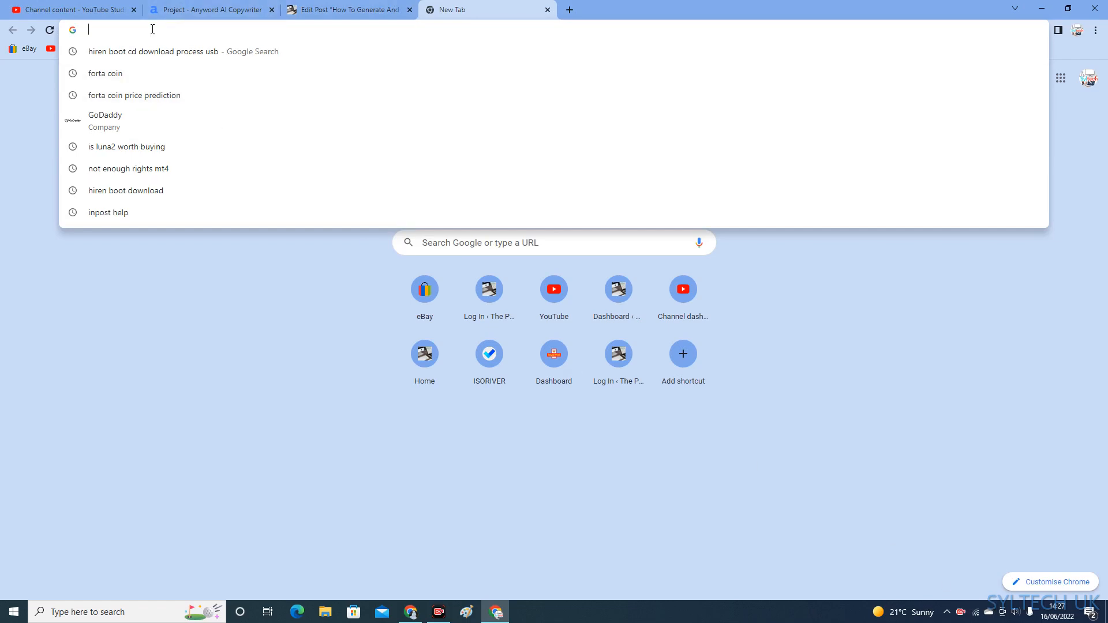
{"action": "type", "text": "thepcr"}
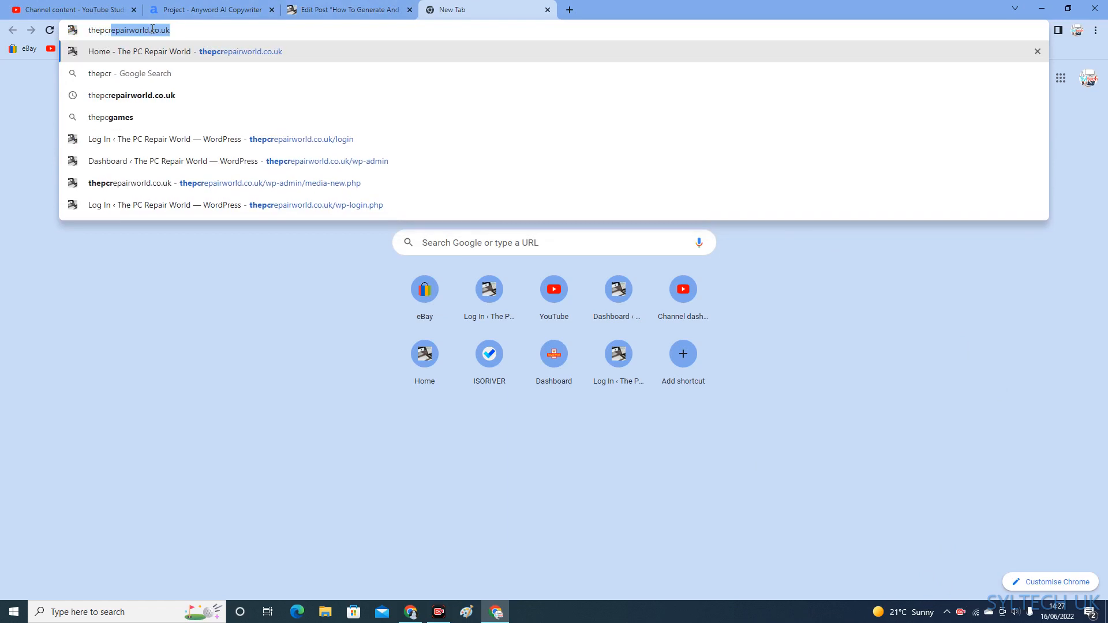
{"action": "type", "text": "epa"}
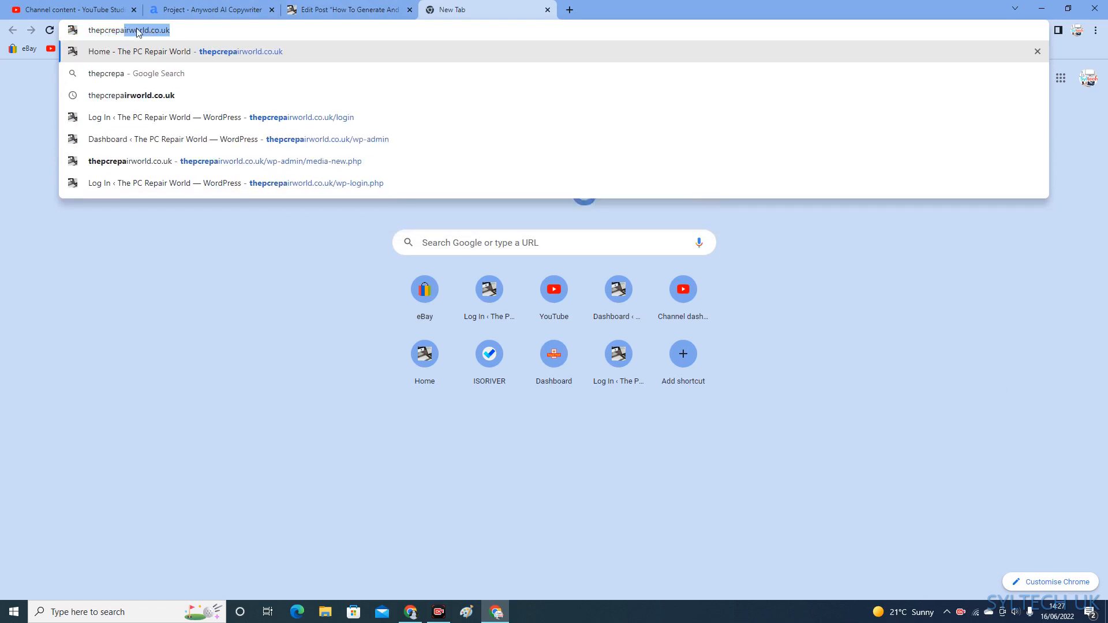
{"action": "left_click", "coordinate": [154, 49]}
Step: Go to the site's WordPress login page at thepcrepairworld.co.uk/login
{"action": "left_click", "coordinate": [191, 30]}
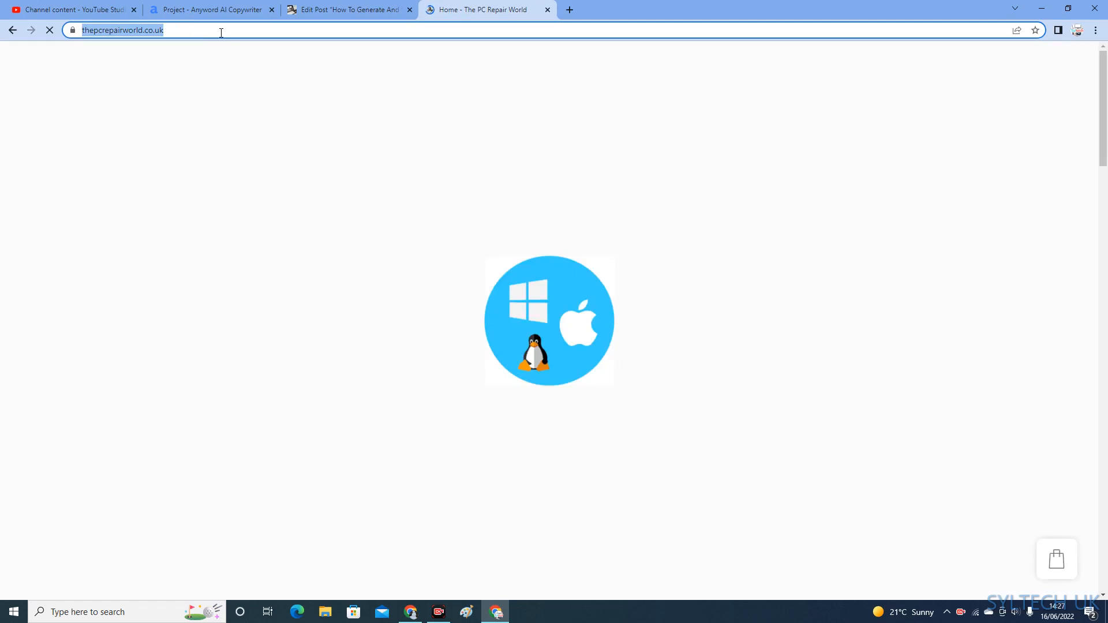
{"action": "left_click", "coordinate": [220, 31]}
{"action": "type", "text": "/"}
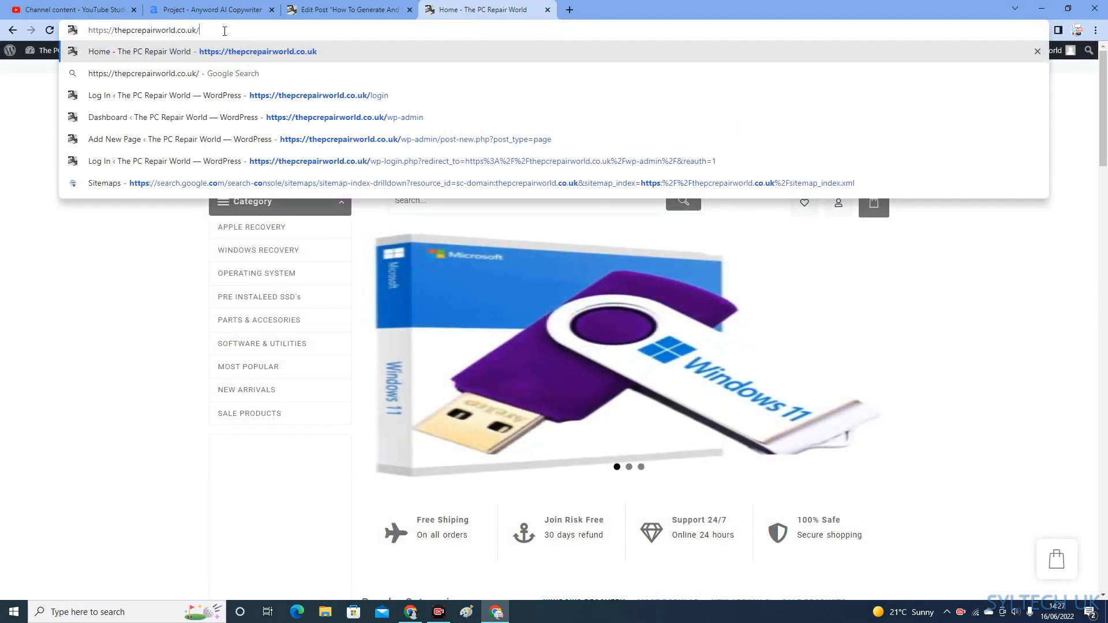
{"action": "type", "text": "wp-login"}
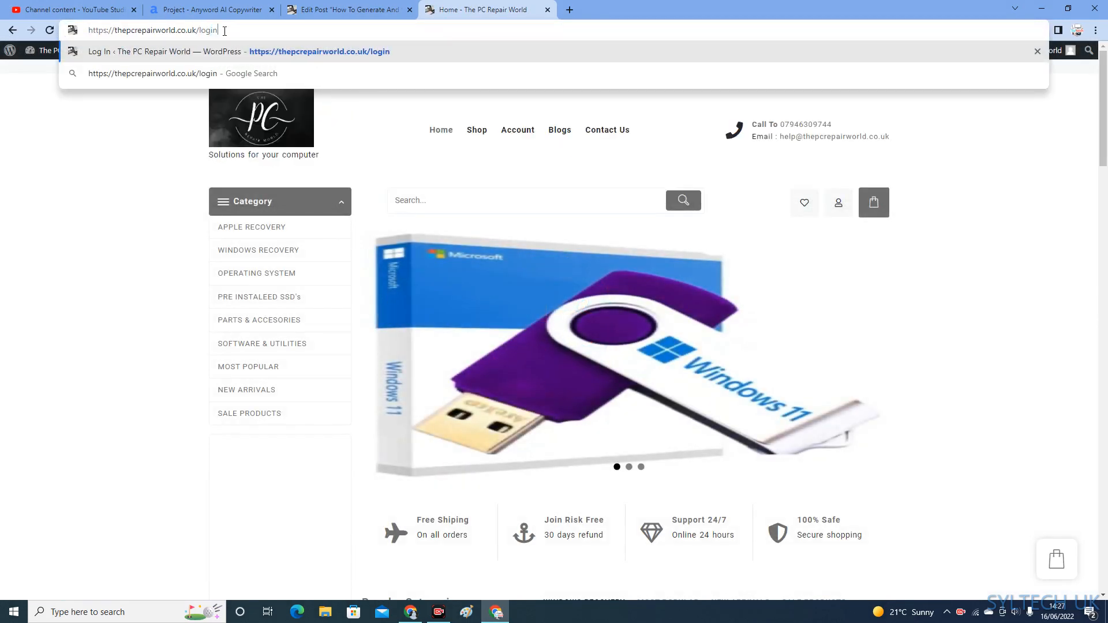
{"action": "key", "text": "Return"}
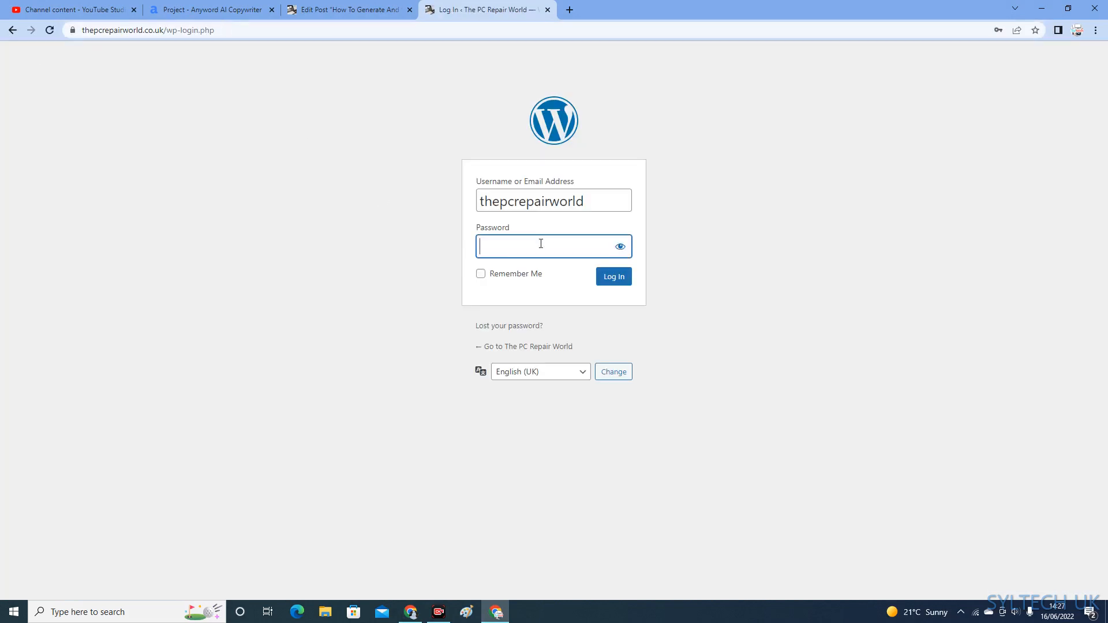
Step: Fill in the account password and log in to the WordPress admin dashboard
{"action": "left_click", "coordinate": [540, 243]}
{"action": "left_click", "coordinate": [579, 286]}
{"action": "left_click", "coordinate": [613, 277]}
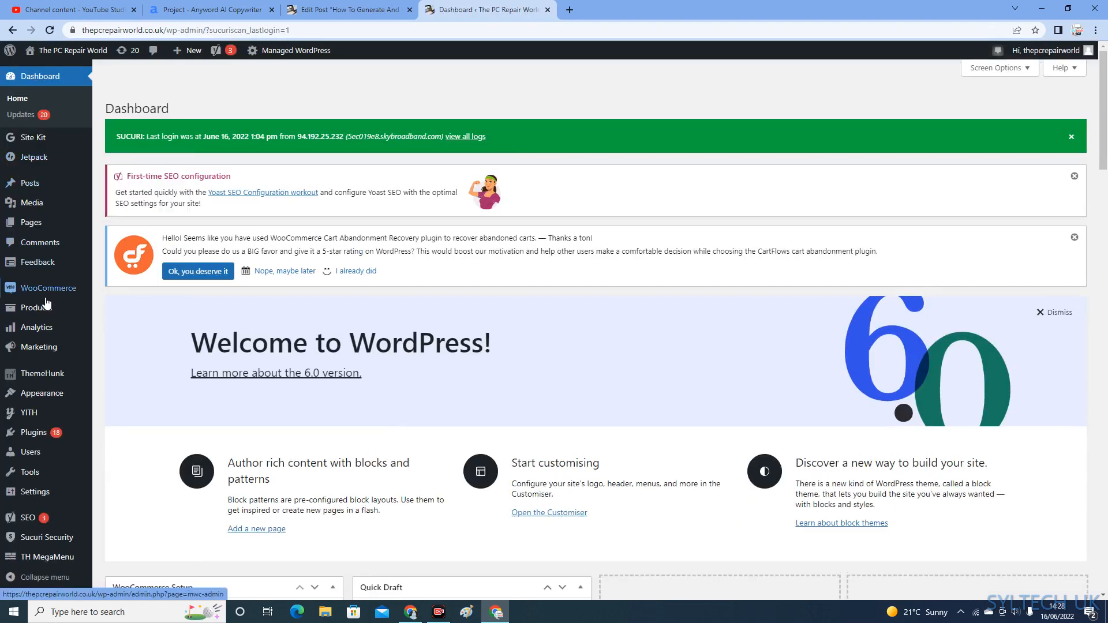
Step: Search for "jetpack" on the page for adding new plugins and look over the matching Jetpack plugin
{"action": "scroll", "coordinate": [47, 303], "scroll_direction": "down", "scroll_amount": 2}
{"action": "mouse_move", "coordinate": [49, 437]}
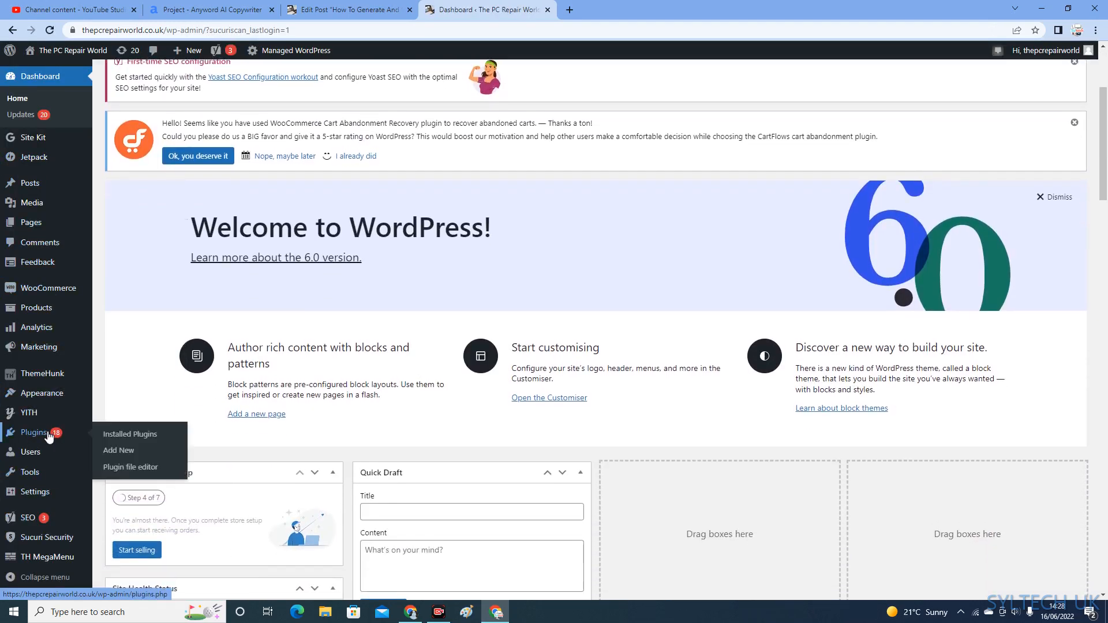
{"action": "left_click", "coordinate": [116, 451]}
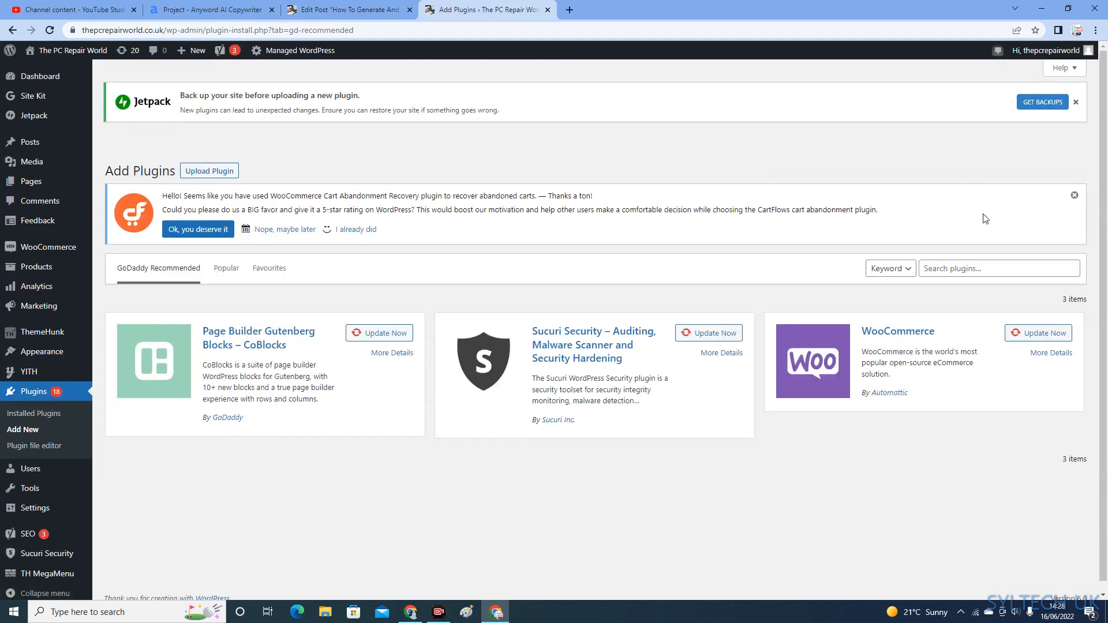
{"action": "left_click", "coordinate": [979, 270]}
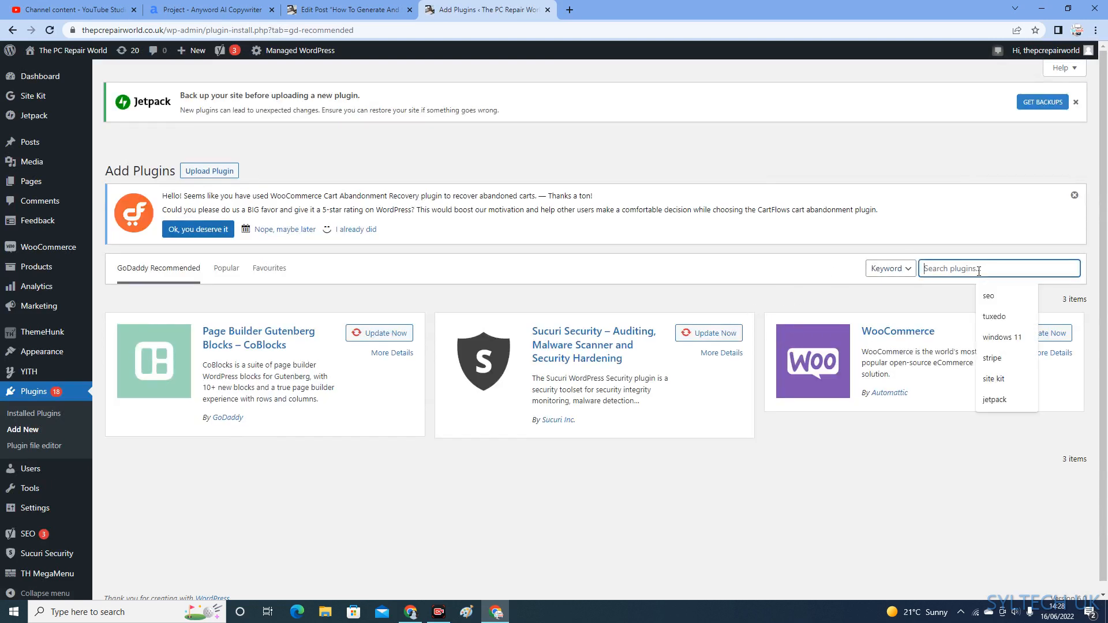
{"action": "type", "text": "jetpack"}
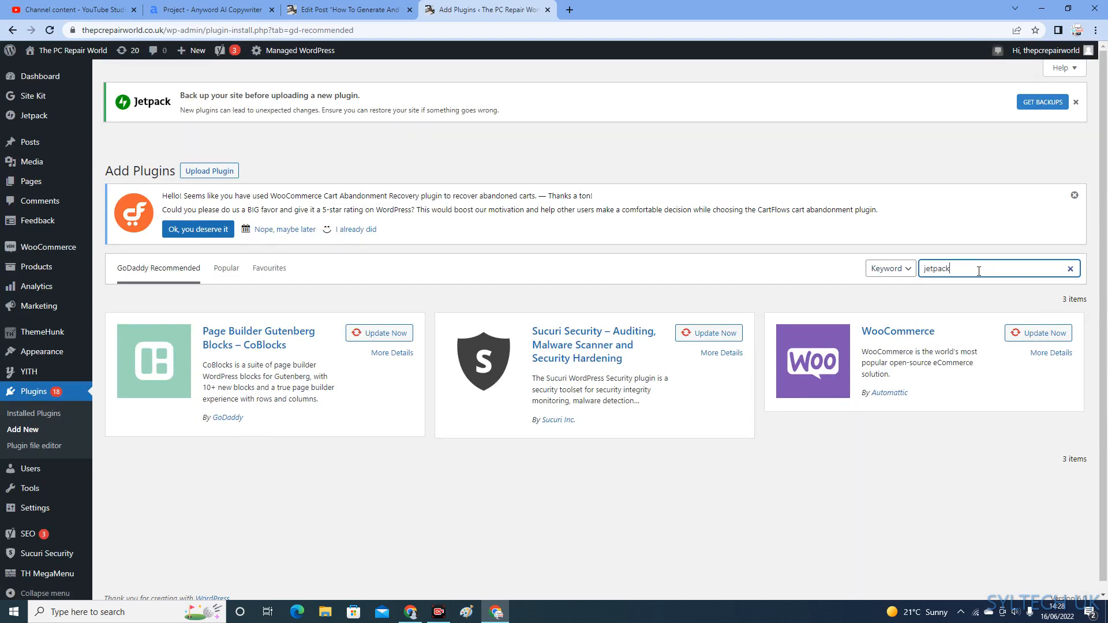
{"action": "key", "text": "Return"}
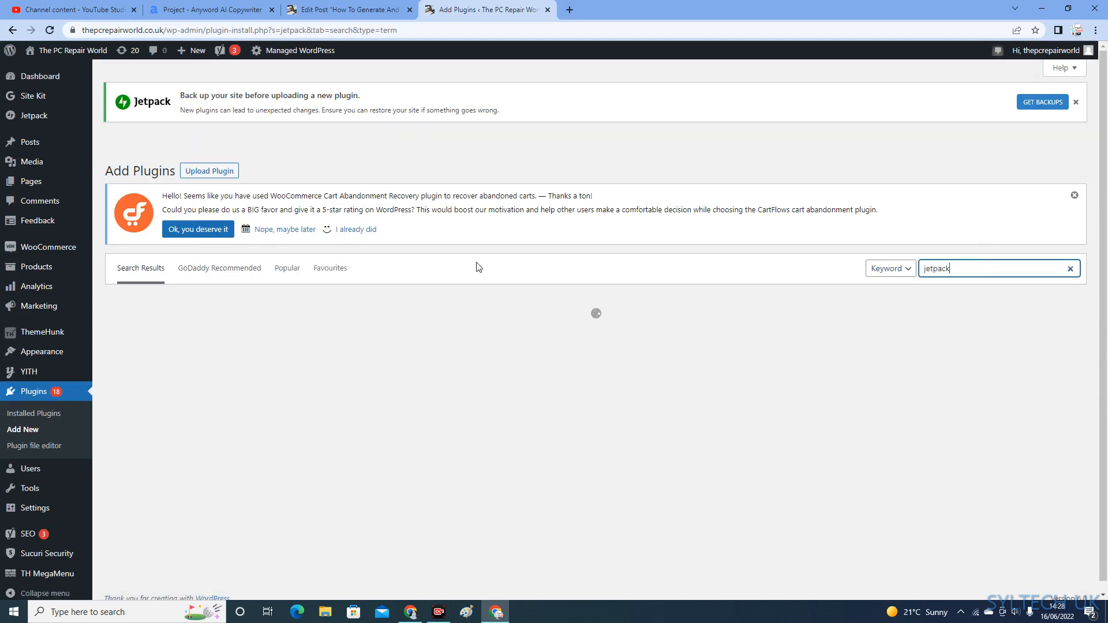
{"action": "scroll", "coordinate": [458, 258], "scroll_direction": "down", "scroll_amount": 2}
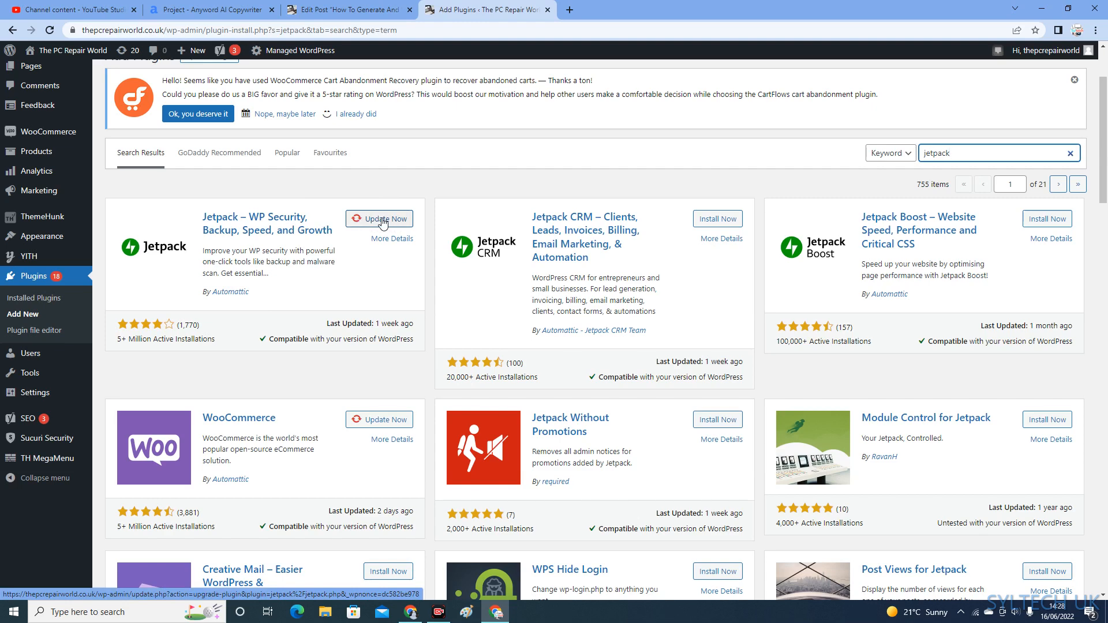
{"action": "scroll", "coordinate": [248, 362], "scroll_direction": "up", "scroll_amount": 1}
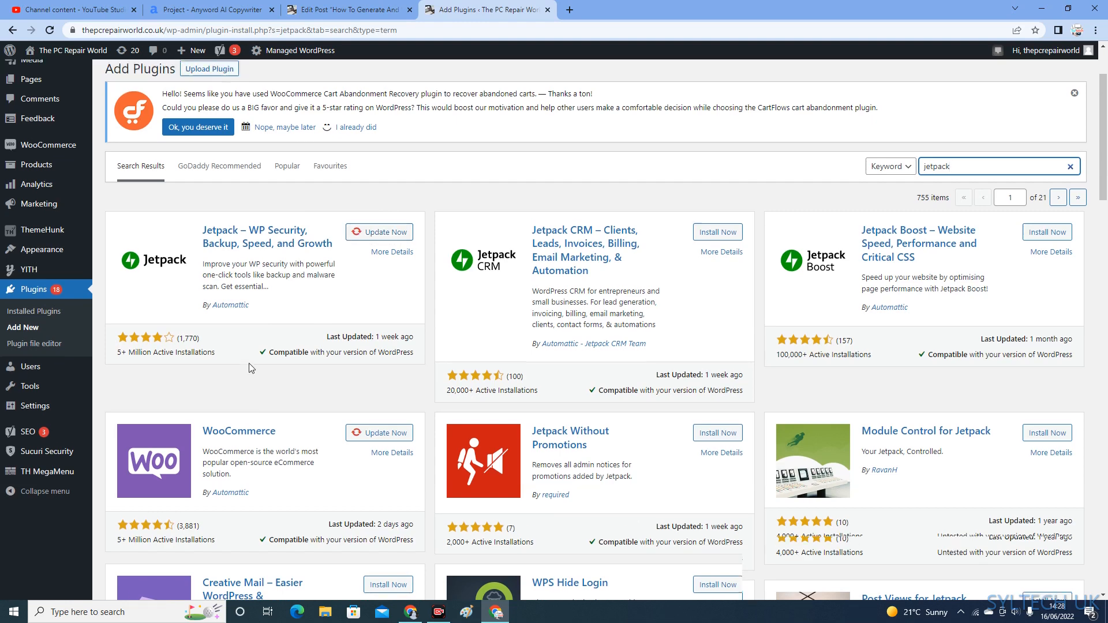
{"action": "scroll", "coordinate": [213, 359], "scroll_direction": "up", "scroll_amount": 1}
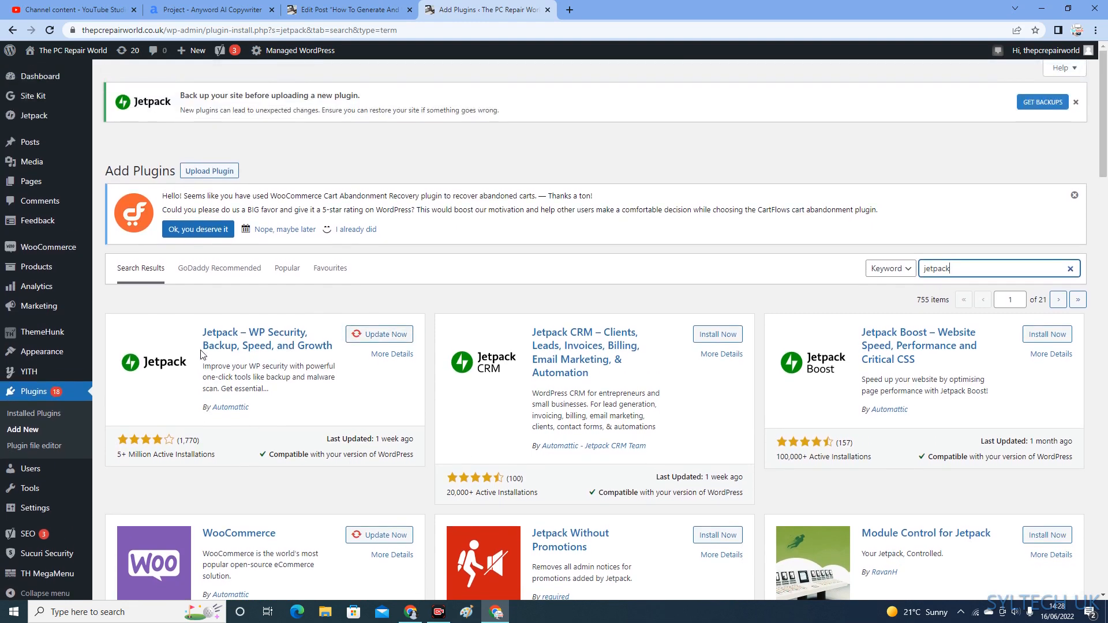
Step: Return to the WordPress dashboard and open the Traffic section of the Jetpack settings
{"action": "left_click", "coordinate": [29, 78]}
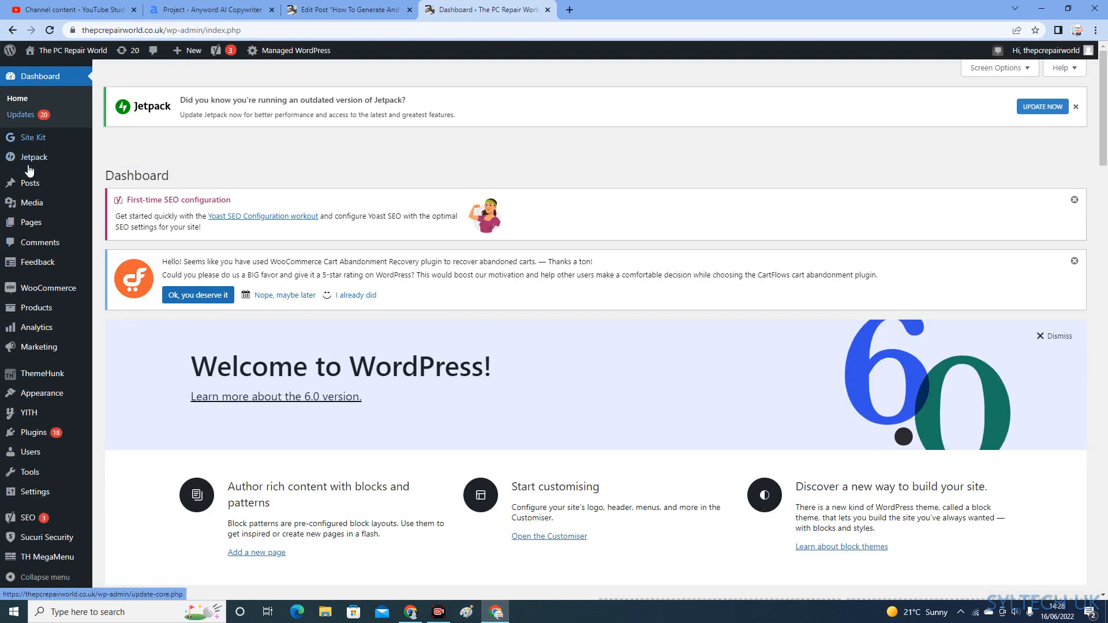
{"action": "mouse_move", "coordinate": [33, 160]}
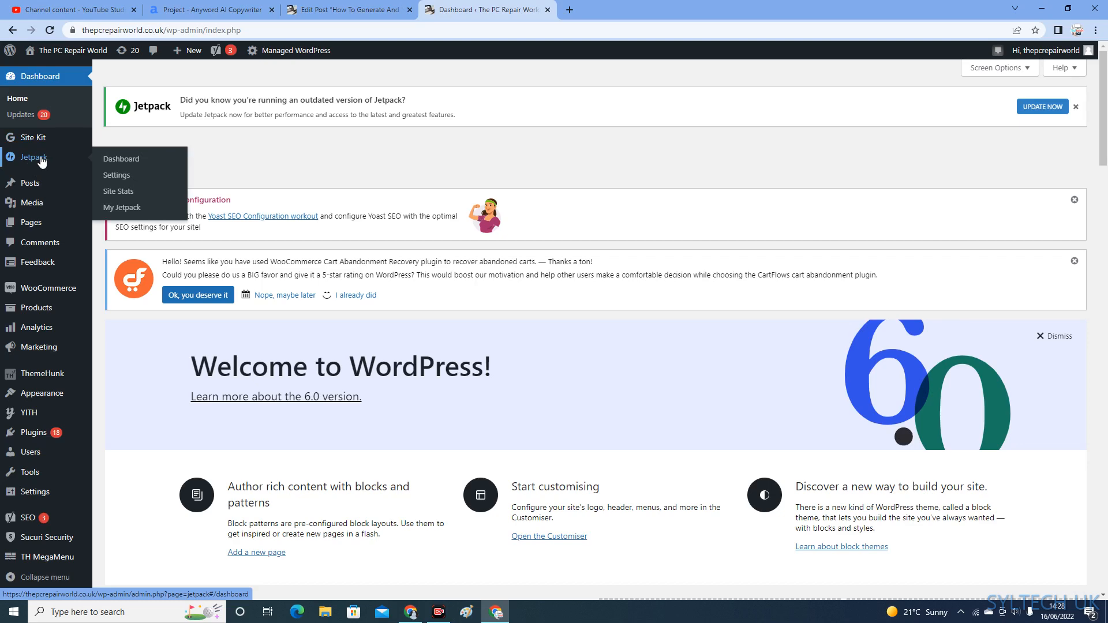
{"action": "left_click", "coordinate": [121, 177]}
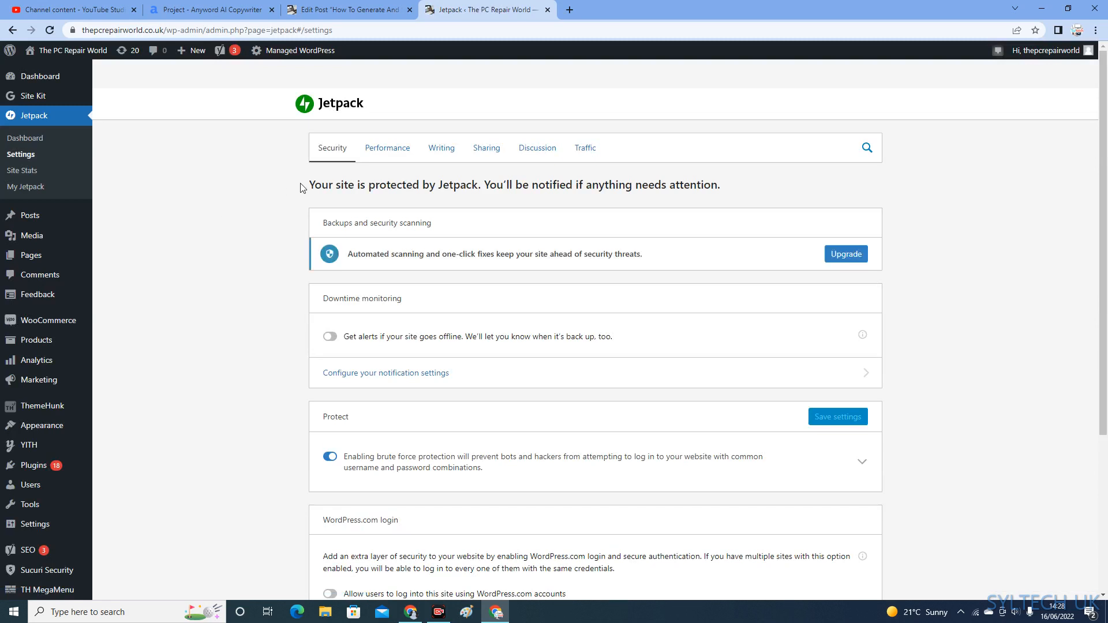
{"action": "left_click", "coordinate": [587, 148]}
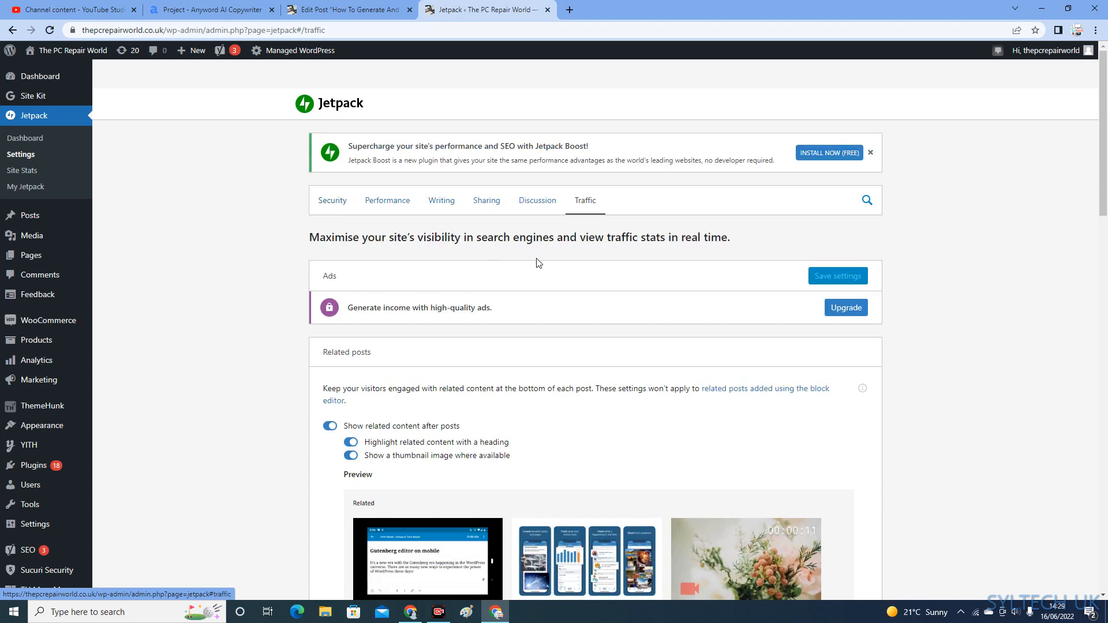
Step: Turn the Generate XML sitemaps option off and back on in the Sitemaps section
{"action": "scroll", "coordinate": [538, 263], "scroll_direction": "down", "scroll_amount": 10}
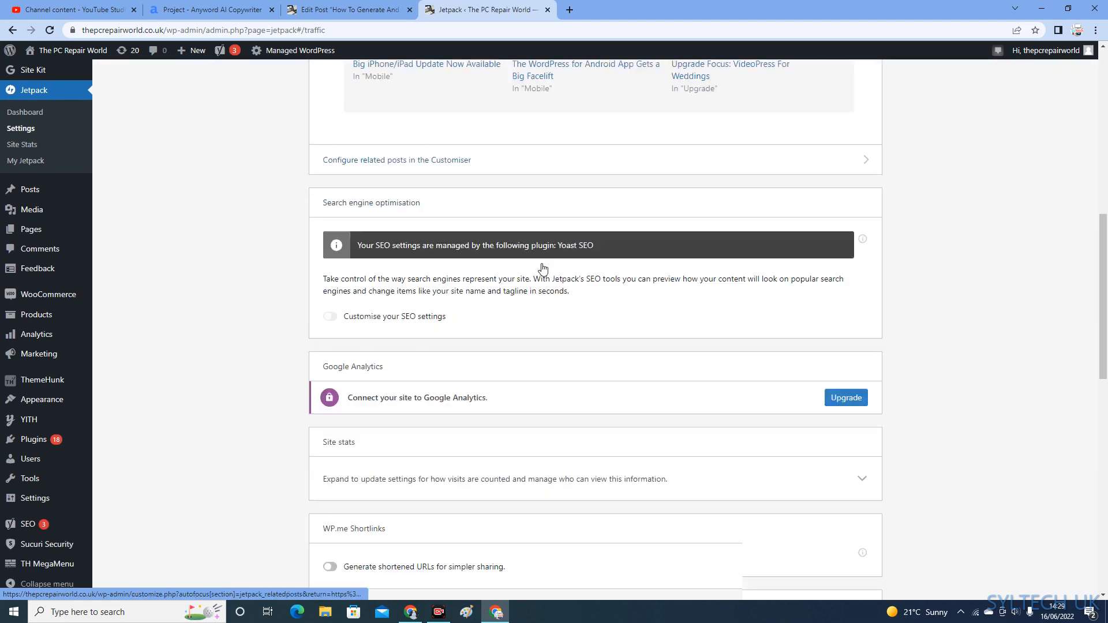
{"action": "scroll", "coordinate": [539, 263], "scroll_direction": "down", "scroll_amount": 7}
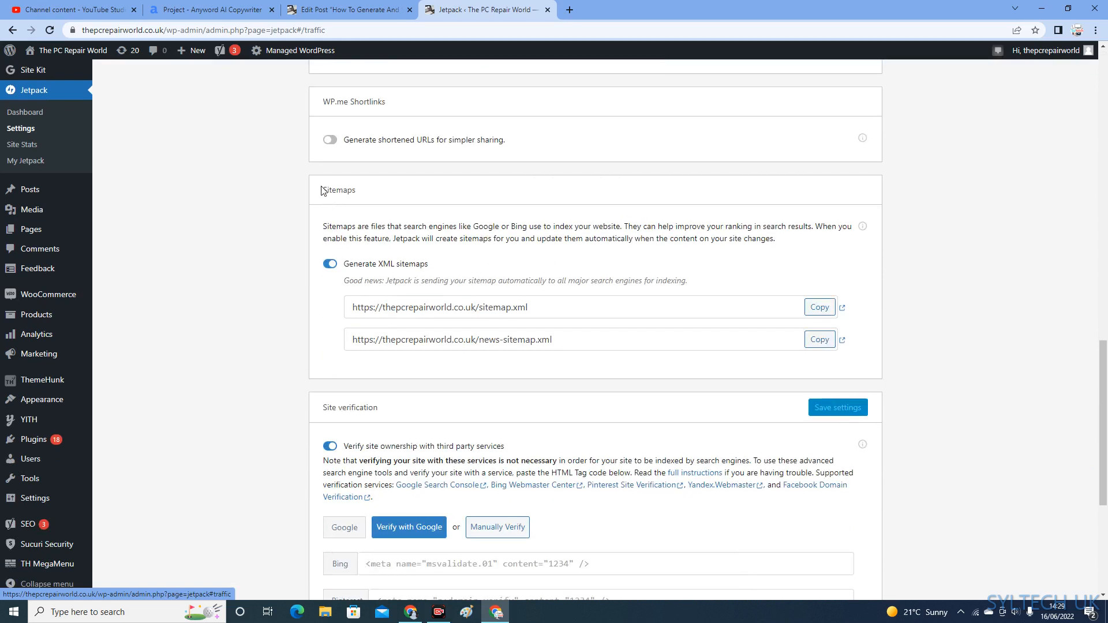
{"action": "left_click_drag", "start_coordinate": [321, 190], "coordinate": [373, 198]}
{"action": "left_click", "coordinate": [328, 264]}
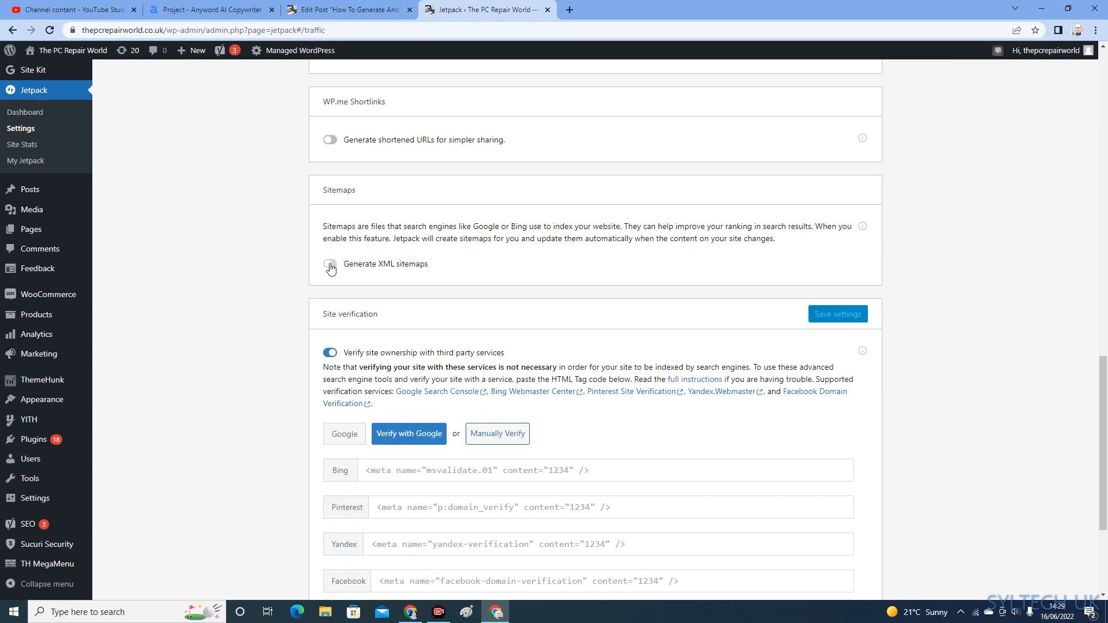
{"action": "left_click", "coordinate": [330, 265]}
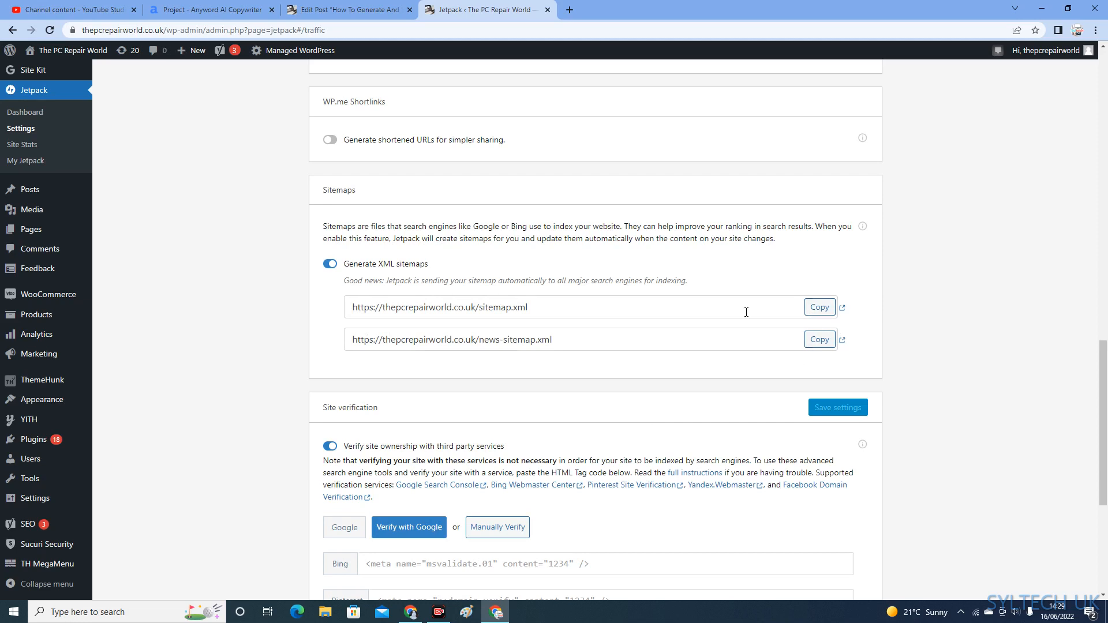
Step: Search for "google search console" in a new browser tab and open the Search Console overview from the official result
{"action": "left_click", "coordinate": [566, 9]}
{"action": "left_click", "coordinate": [243, 30]}
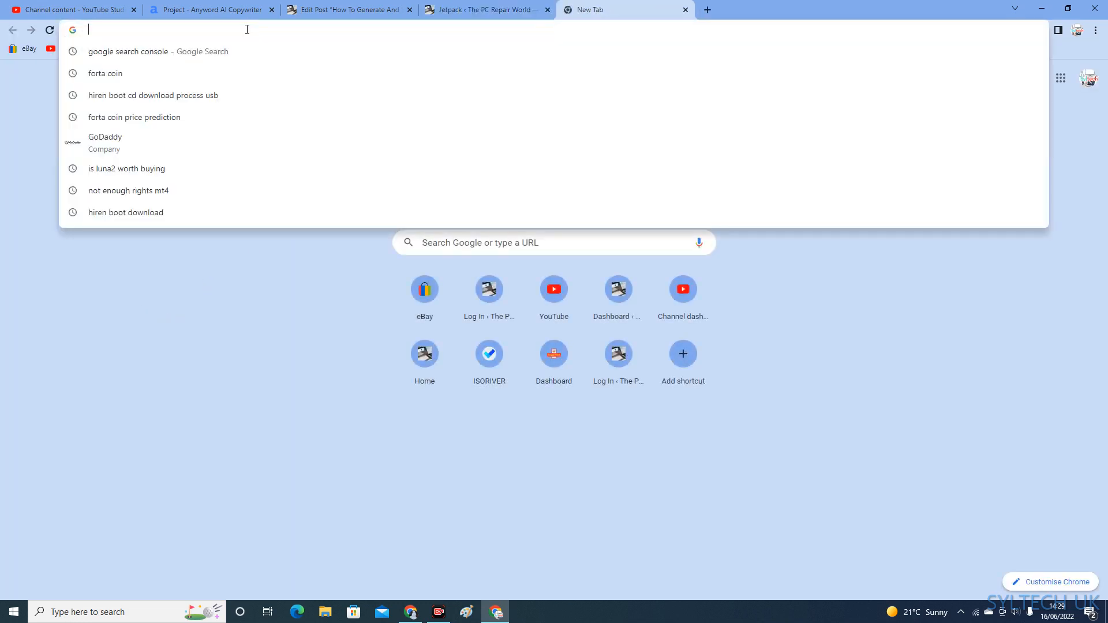
{"action": "type", "text": "go"}
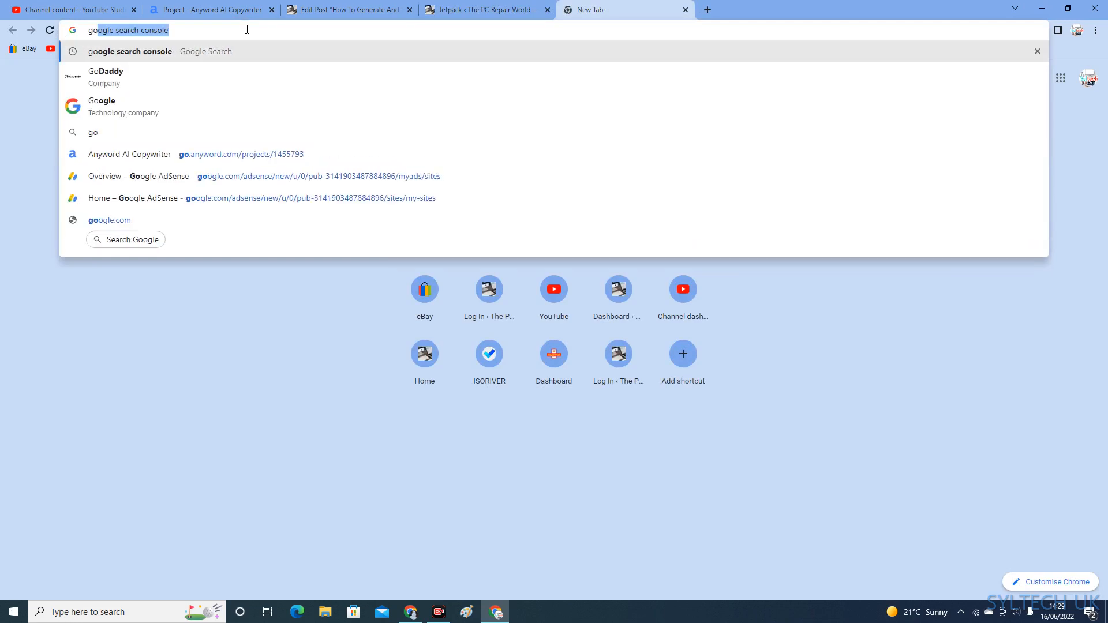
{"action": "type", "text": "ogle"}
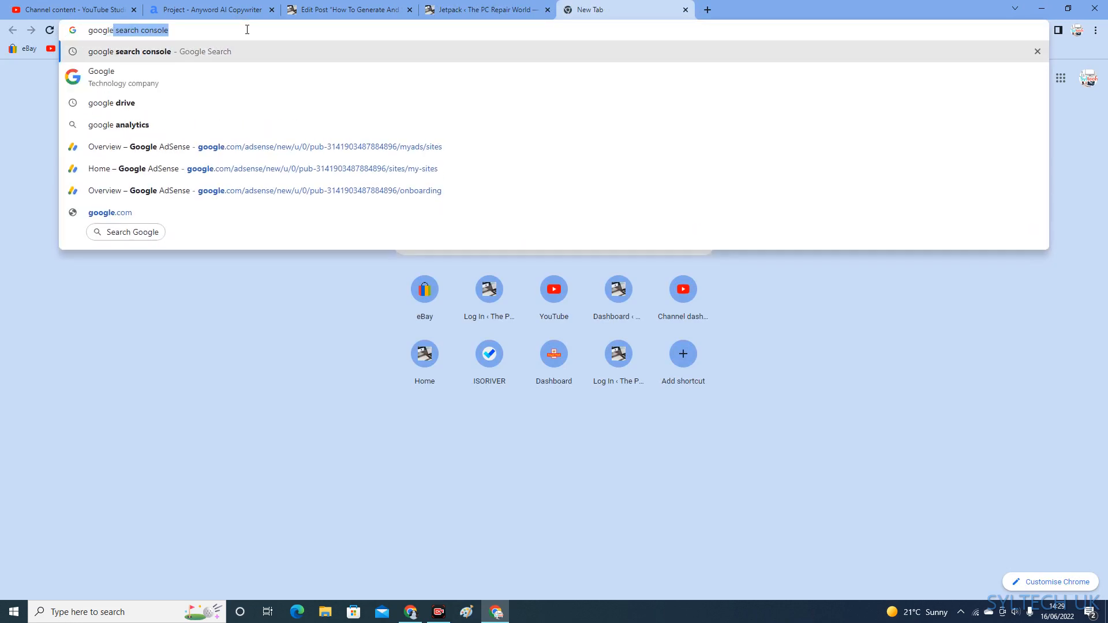
{"action": "left_click", "coordinate": [124, 55]}
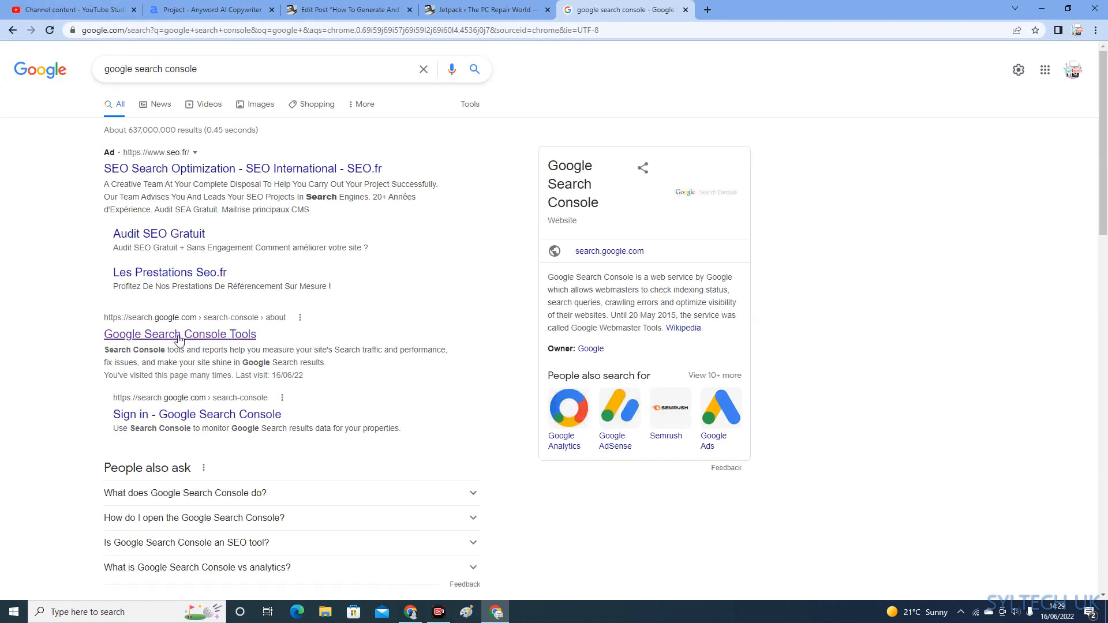
{"action": "left_click", "coordinate": [179, 341]}
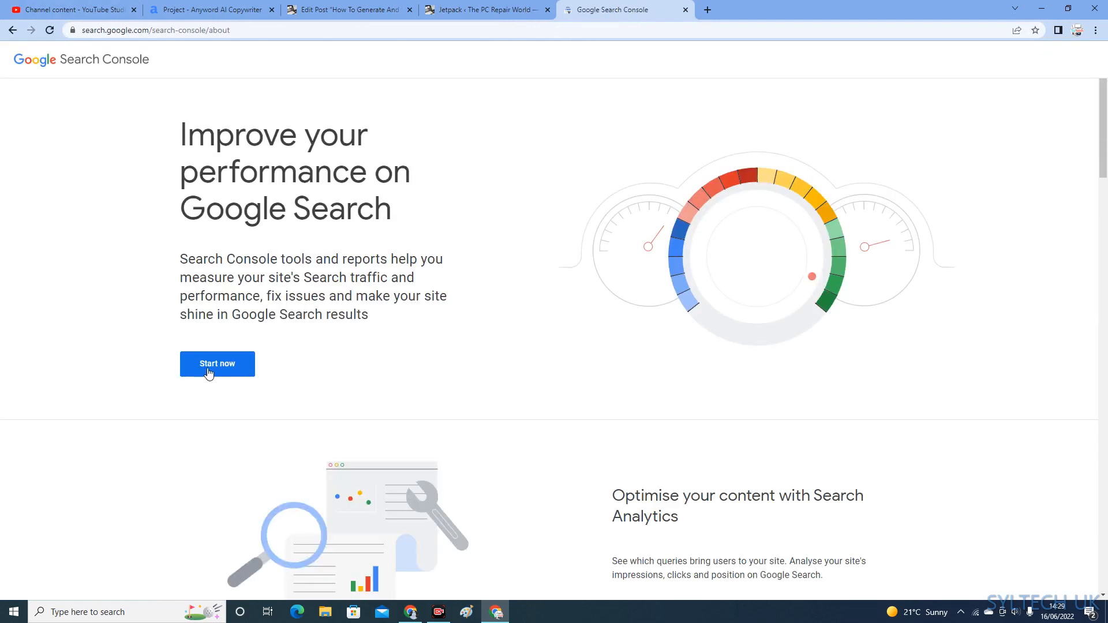
{"action": "left_click", "coordinate": [208, 372]}
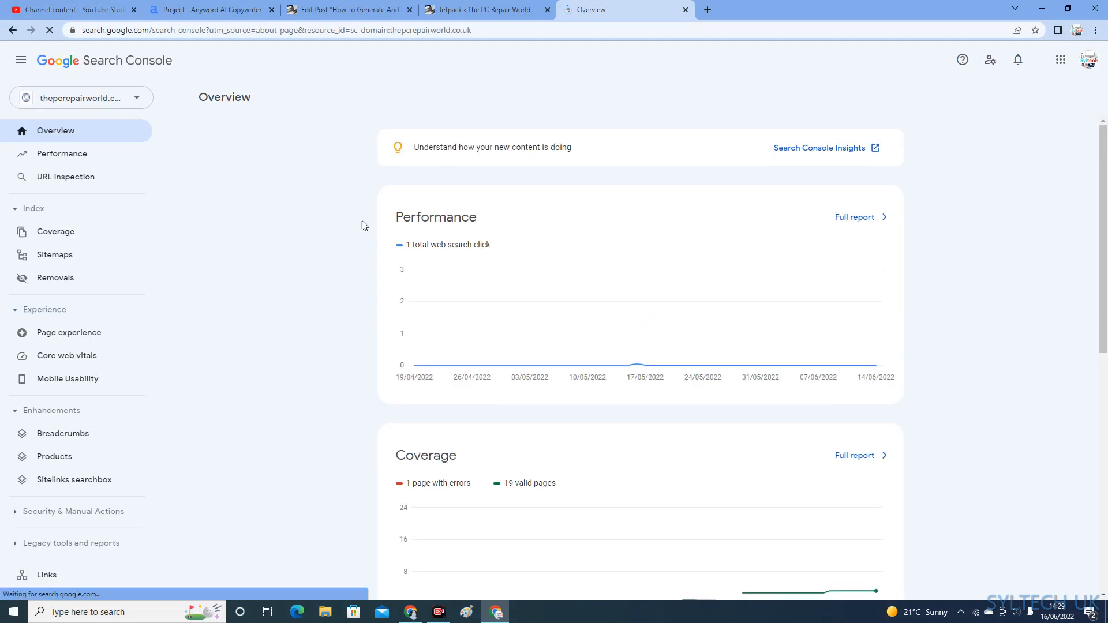
Step: Check which Google account is signed in, and open the Sitemaps page at its Add a new sitemap section
{"action": "left_click", "coordinate": [1090, 61]}
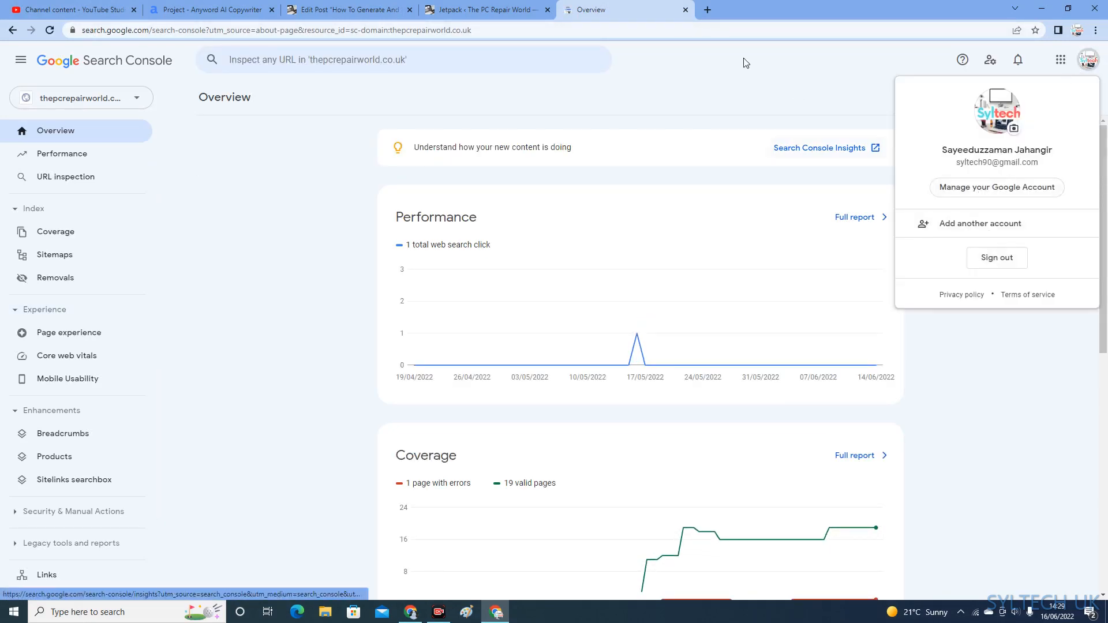
{"action": "left_click", "coordinate": [816, 104]}
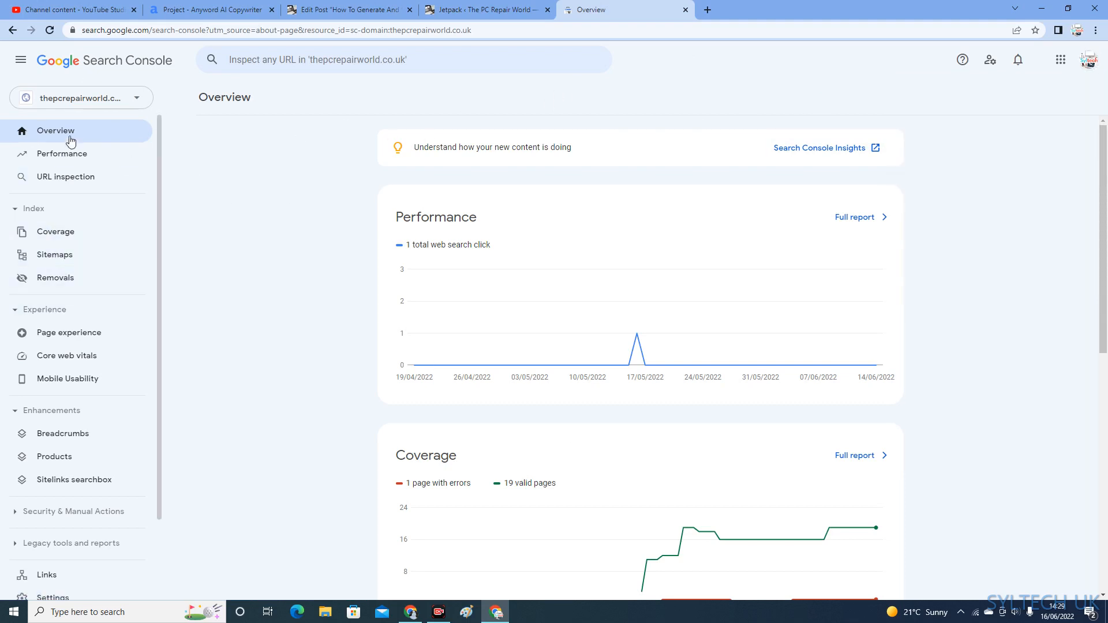
{"action": "left_click", "coordinate": [51, 255]}
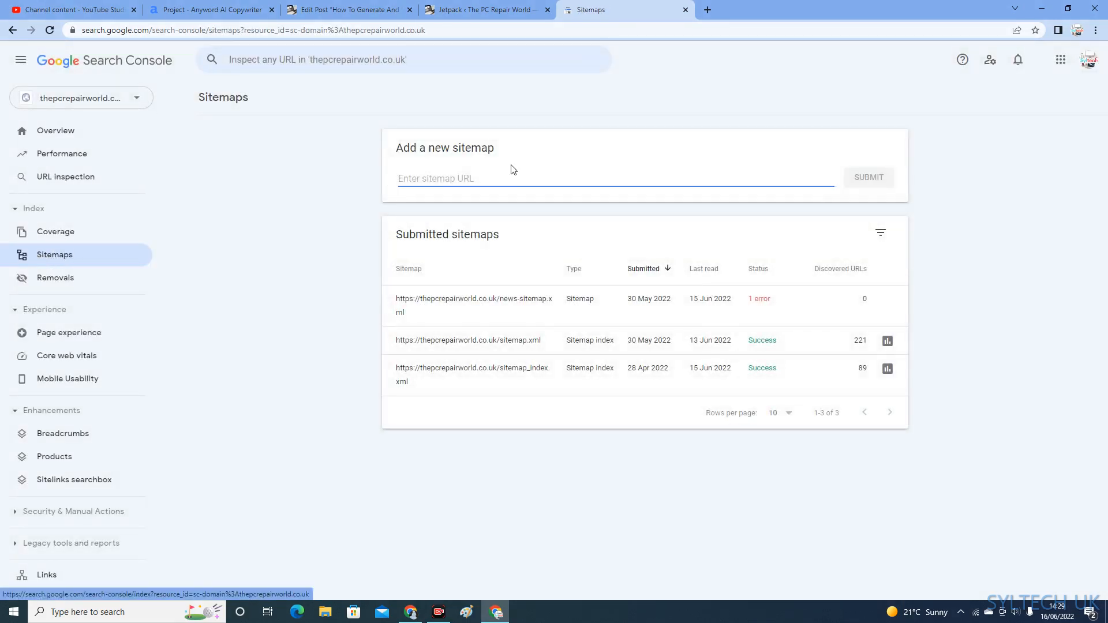
{"action": "left_click_drag", "start_coordinate": [397, 151], "coordinate": [512, 148]}
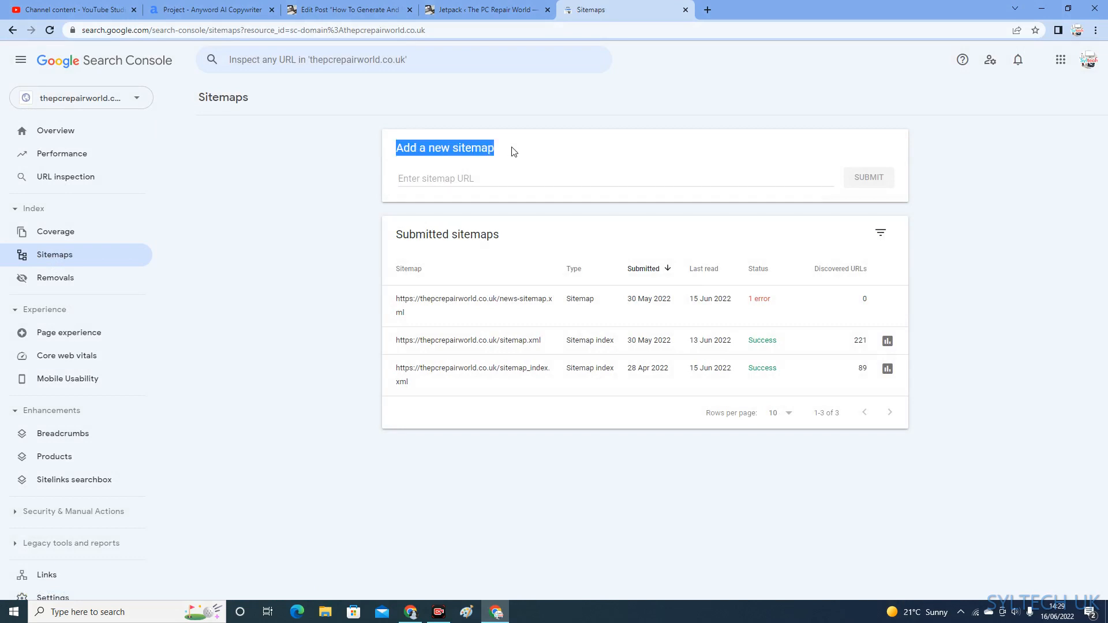
Step: Copy the sitemap.xml URL from the Sitemaps section of the Jetpack Traffic settings
{"action": "left_click", "coordinate": [301, 200]}
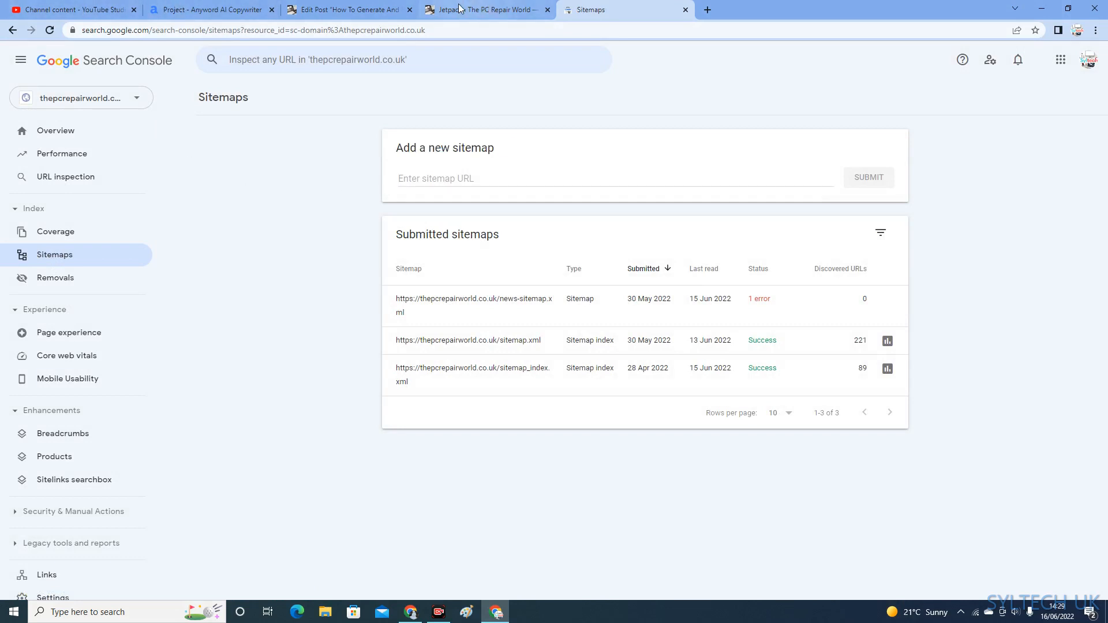
{"action": "left_click", "coordinate": [479, 9]}
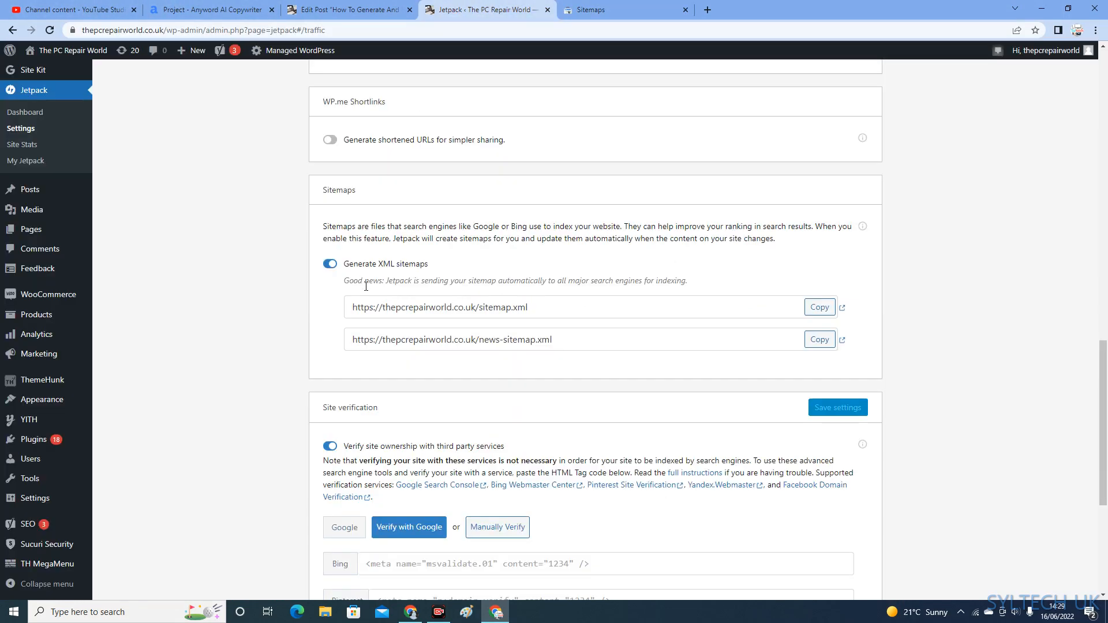
{"action": "left_click", "coordinate": [817, 308]}
{"action": "left_click", "coordinate": [602, 8]}
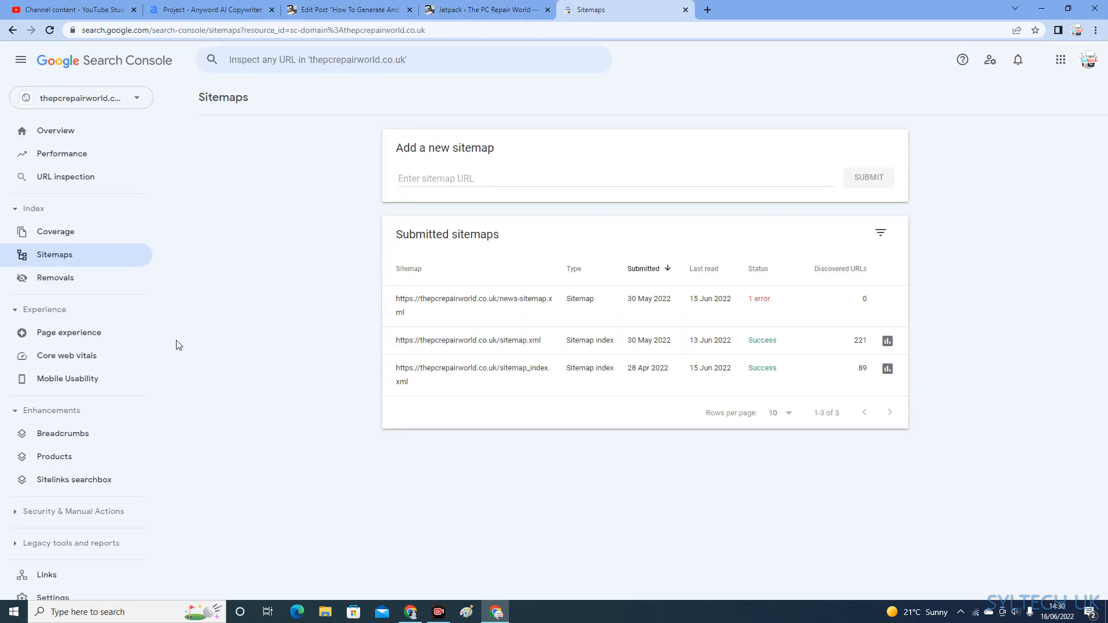
{"action": "left_click", "coordinate": [460, 173]}
{"action": "key", "text": "ctrl+v"}
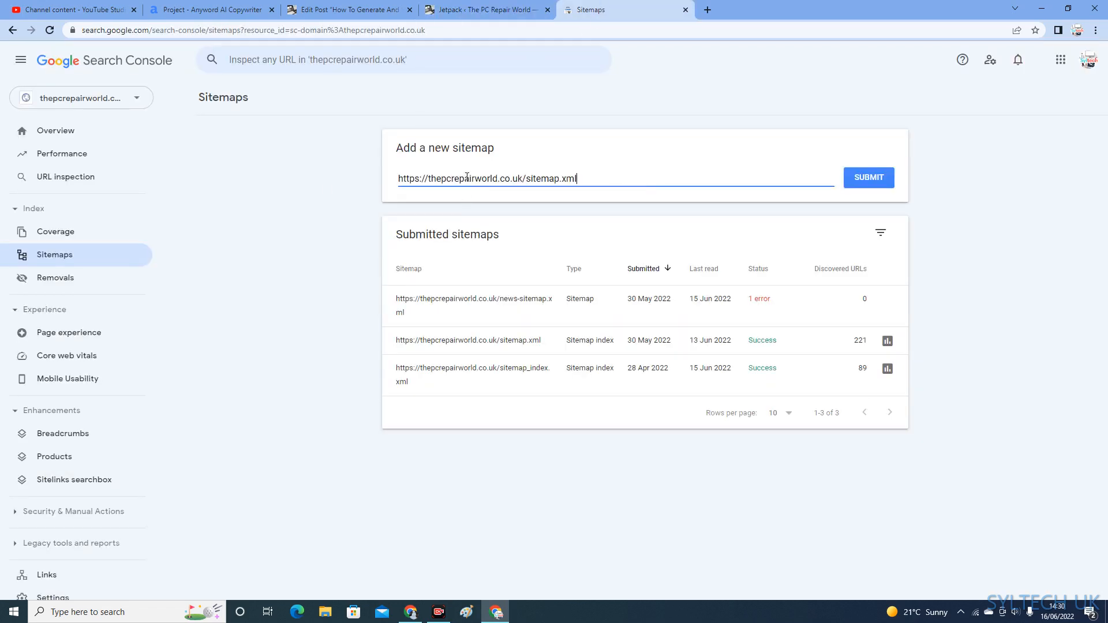
{"action": "left_click", "coordinate": [872, 179]}
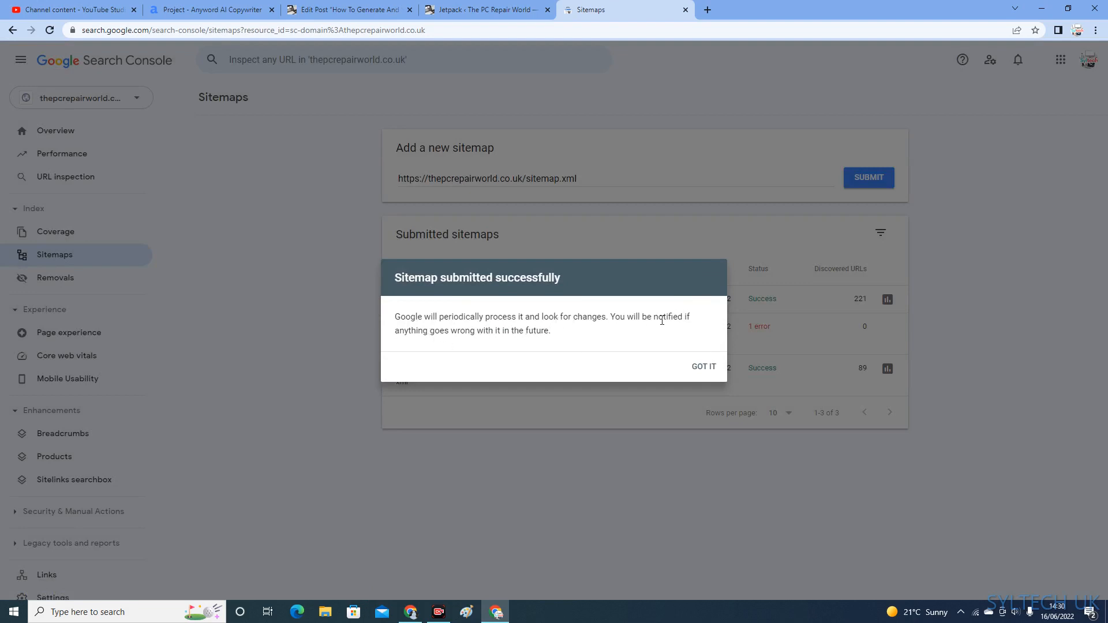
{"action": "left_click", "coordinate": [716, 368]}
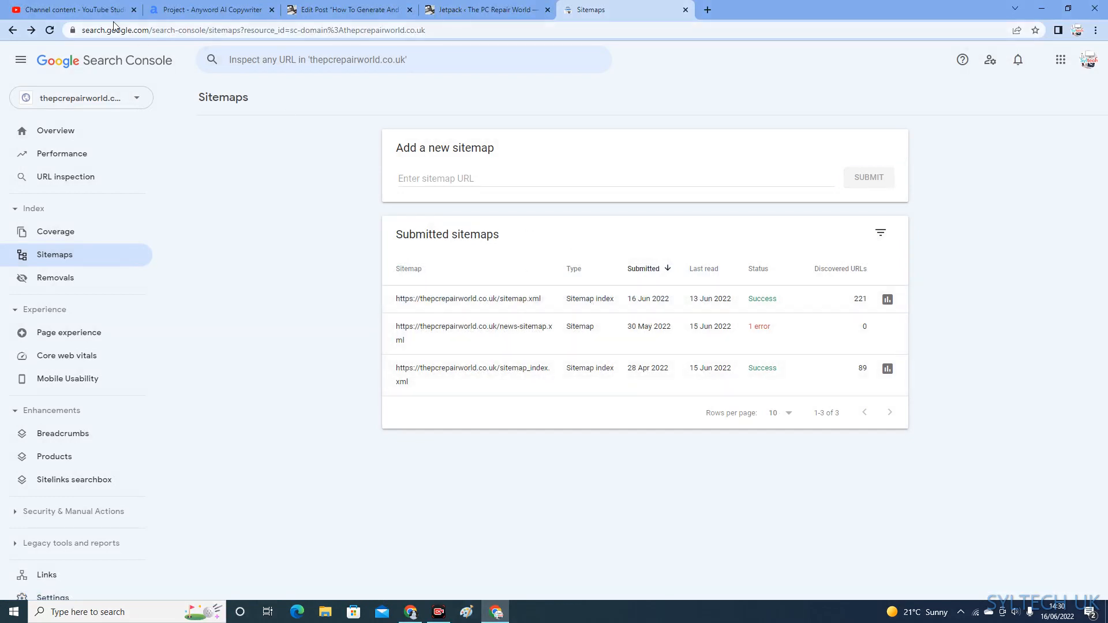
{"action": "left_click", "coordinate": [50, 32]}
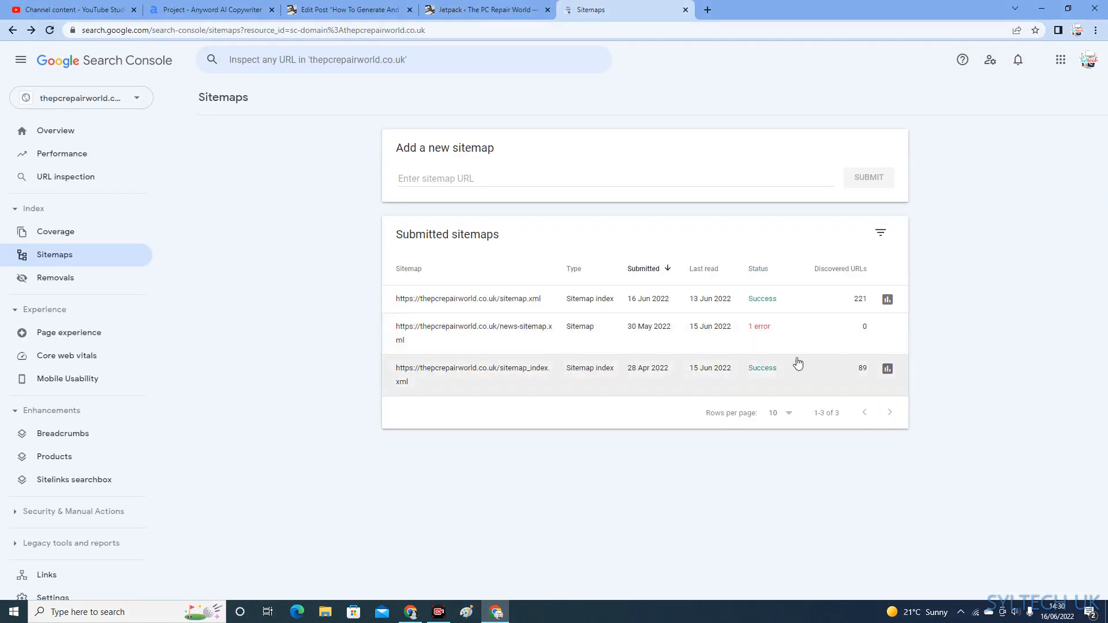